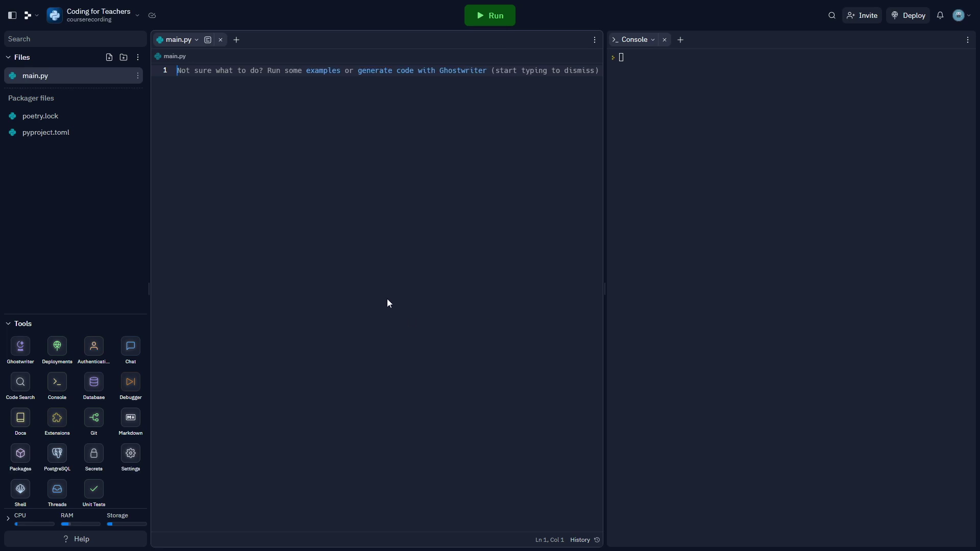
text(names = )
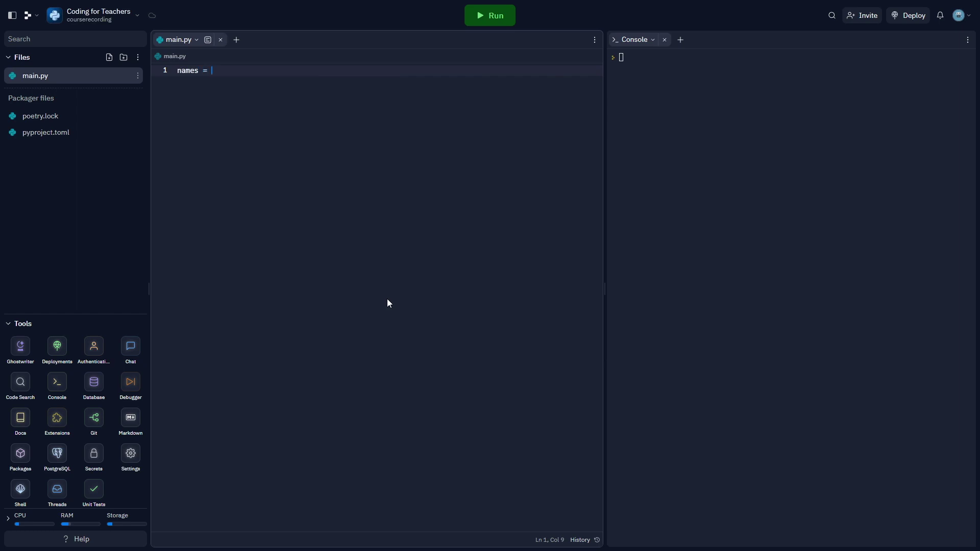
text(["A)
text(lice", "Bob)
text(", "Cha)
text(rlie", "Dian)
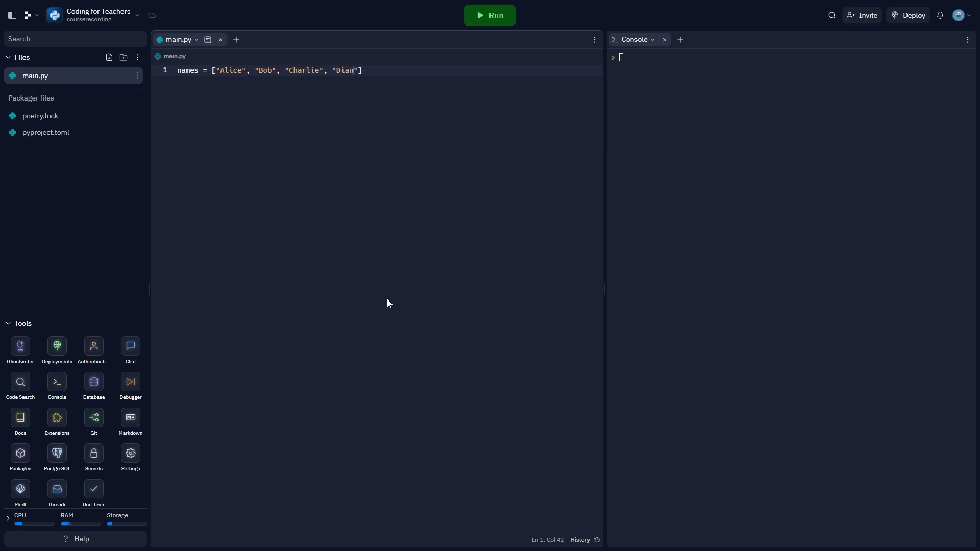
text(a)
Step: Add print(names) below the Alice, Bob, Charlie, Diana list and run it
key(End)
key(Return)
key(Return)
text(p)
text(rint()n)
key(BackSpace)
key(BackSpace)
text(name)
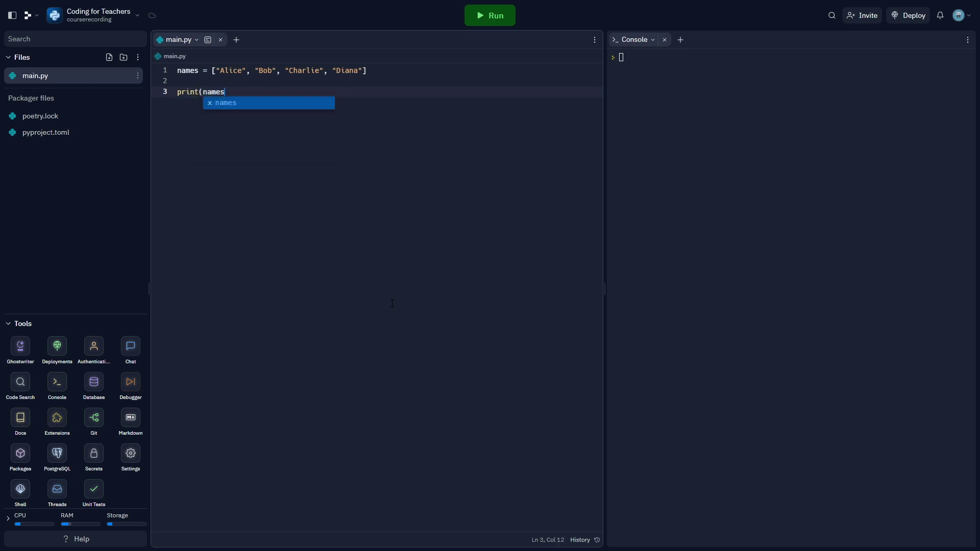
text(s))
click(511, 25)
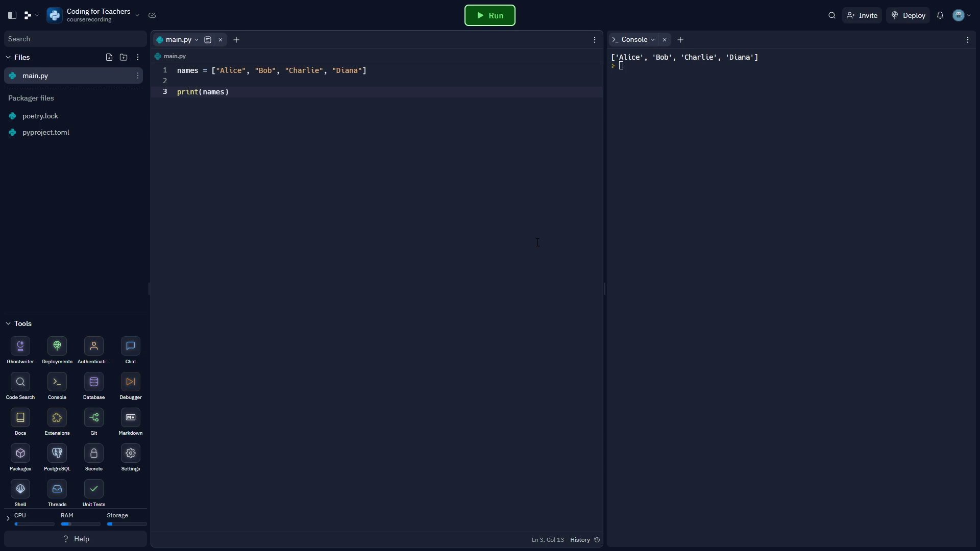
click(538, 242)
Step: Set names[2] to "David" above the print line and rerun to show Alice, Bob, David, Diana
key(Home)
key(Return)
key(Return)
key(Up)
key(Up)
text(na)
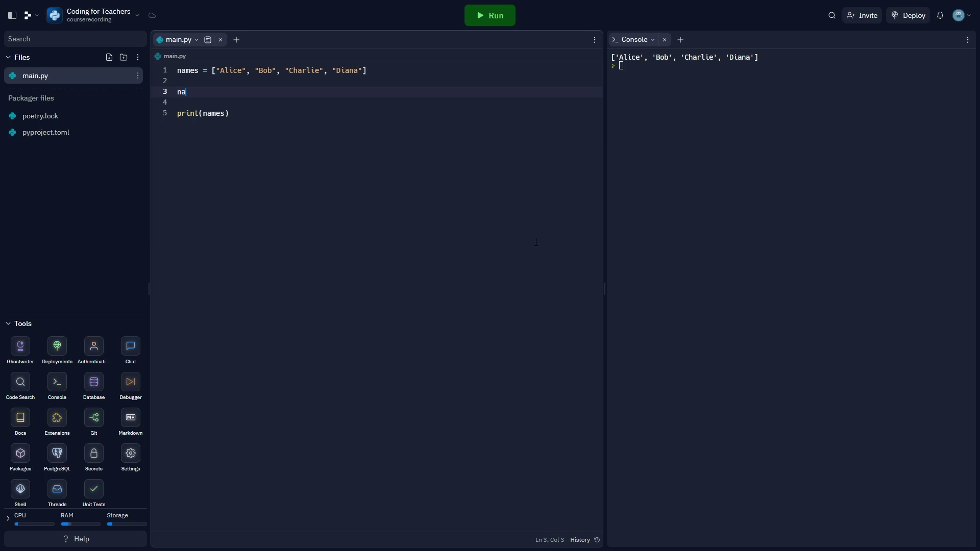
text(mes[2])
text( = "Davi)
text(d")
click(490, 19)
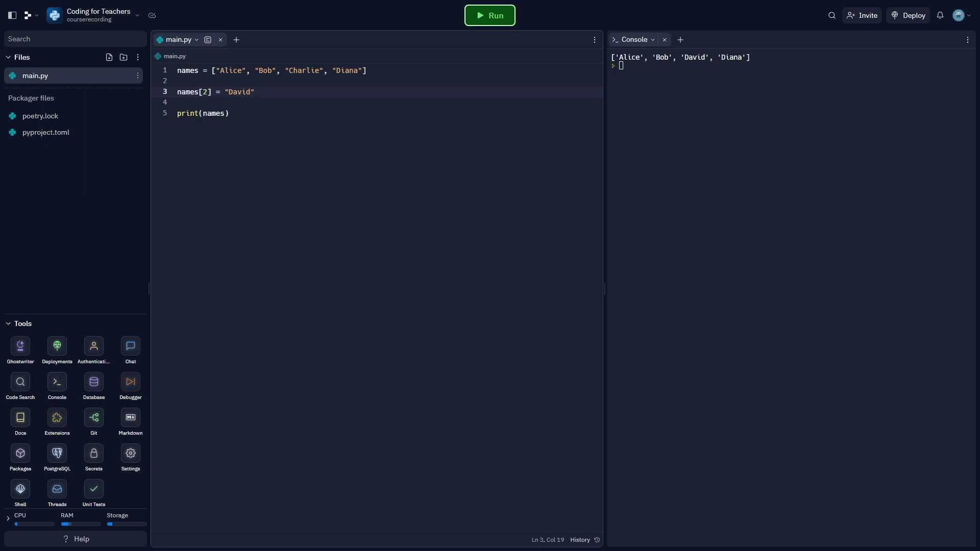
Step: Add names.append("Marc") before the print and rerun so the output ends with Marc
key(Return)
key(Return)
text(names)
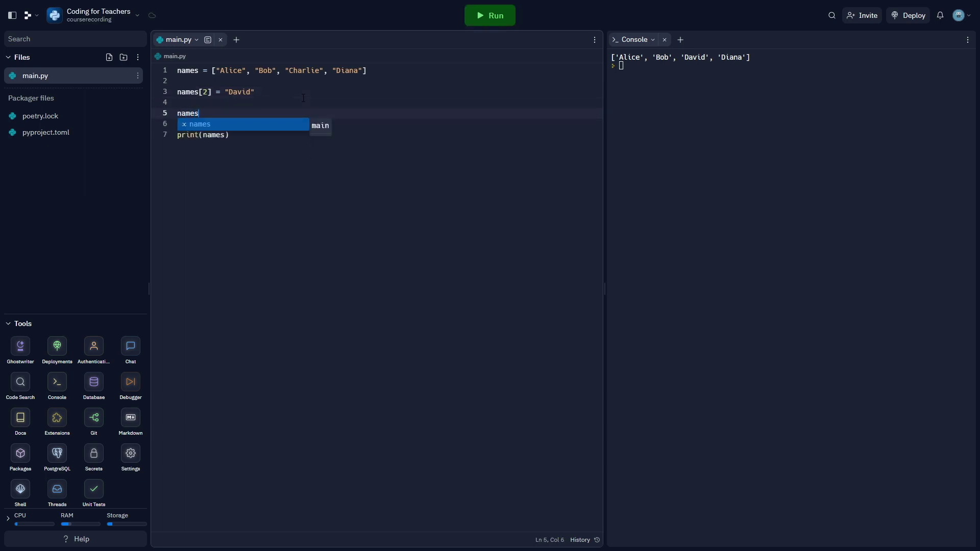
text(.append(")
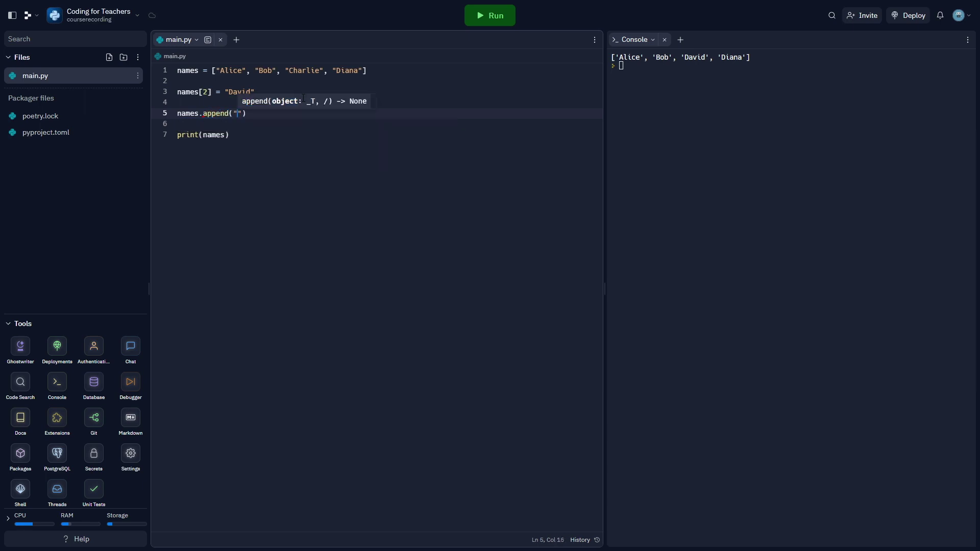
text(Marc"))
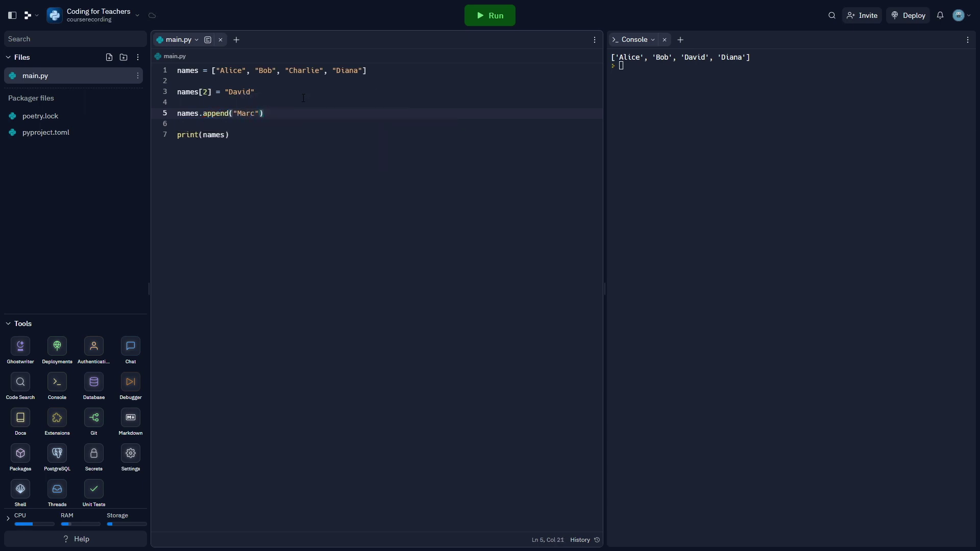
click(477, 23)
click(321, 117)
Step: Add names.pop(0) before the print and rerun to show Bob, David, Diana, Marc
key(Return)
key(Return)
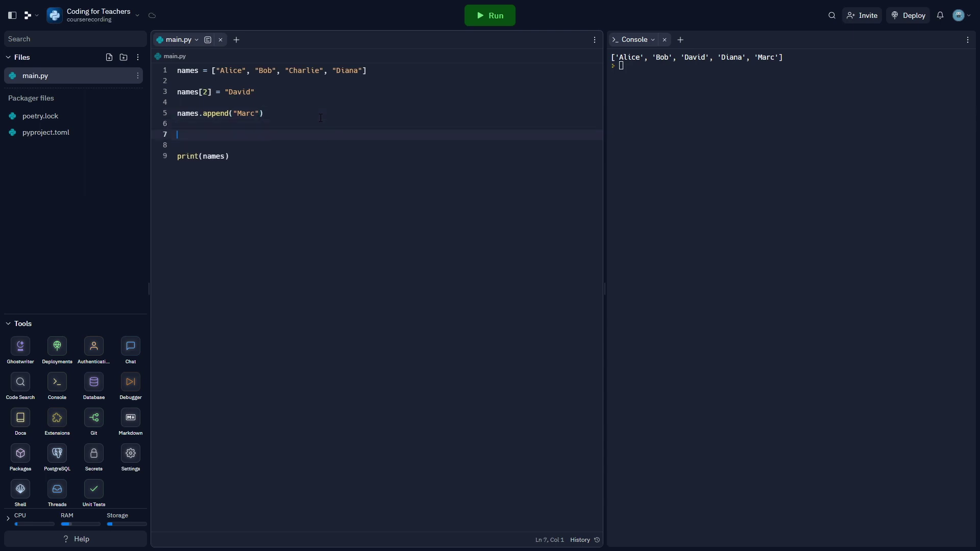
text(names.pop()
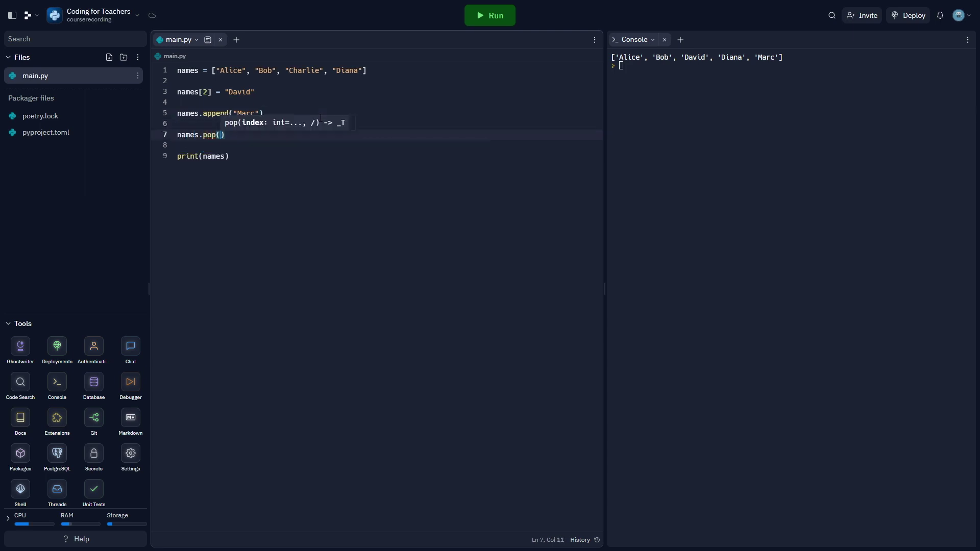
text(0))
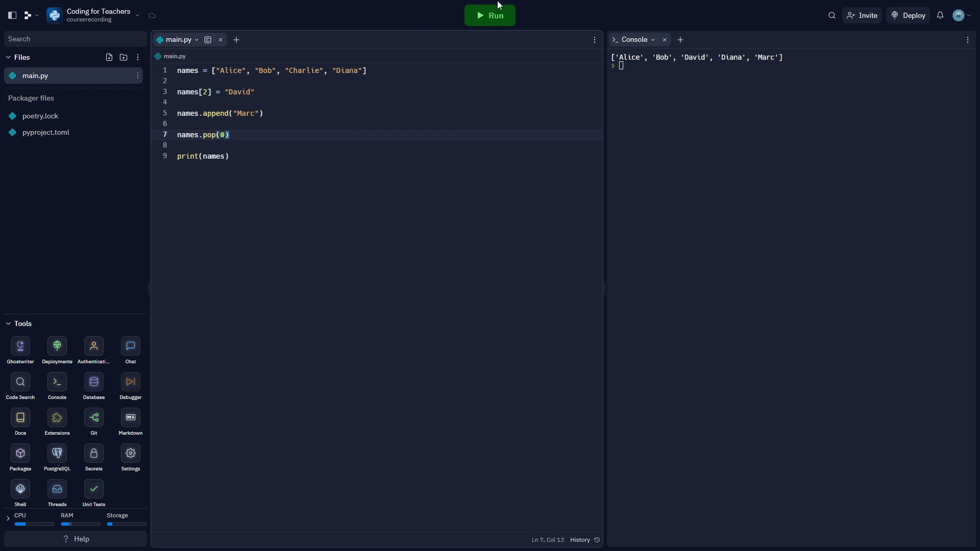
click(495, 14)
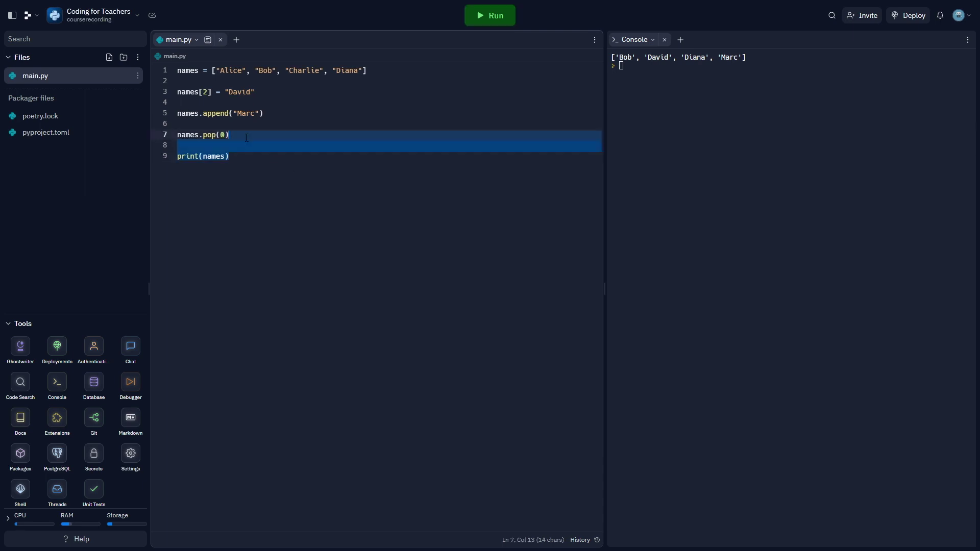
drag(341, 269, 178, 67)
Step: Delete all the selected code from main.py
key(BackSpace)
text(allNa)
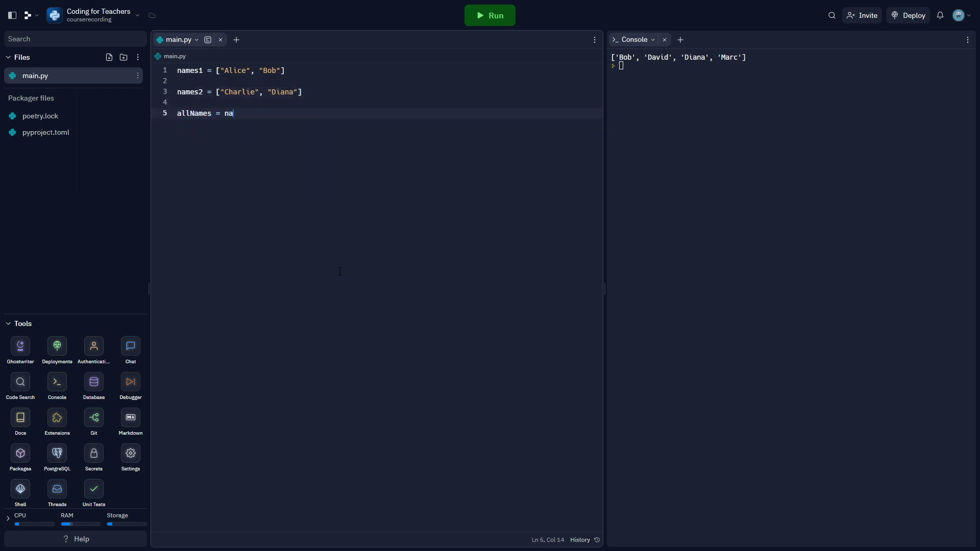
text(mes)
text(print(all)
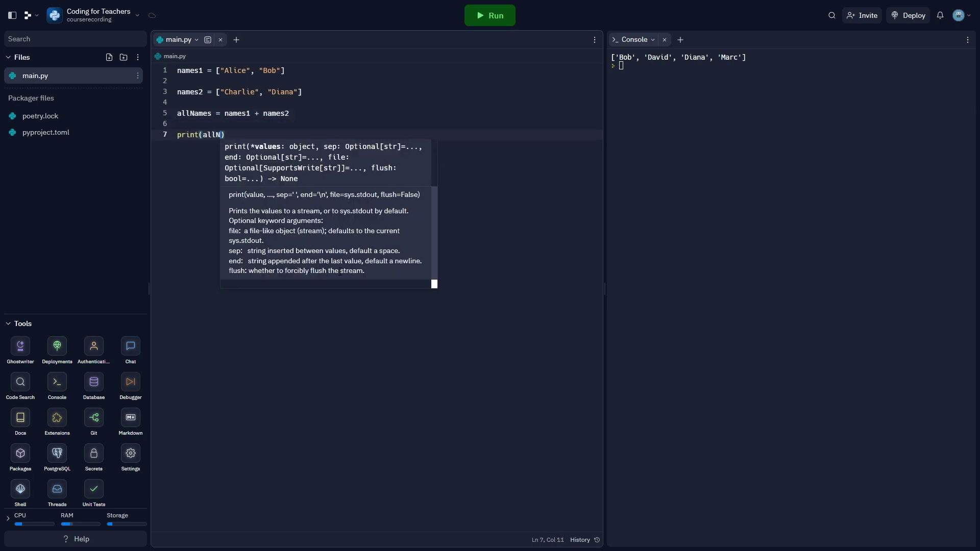
text(Names))
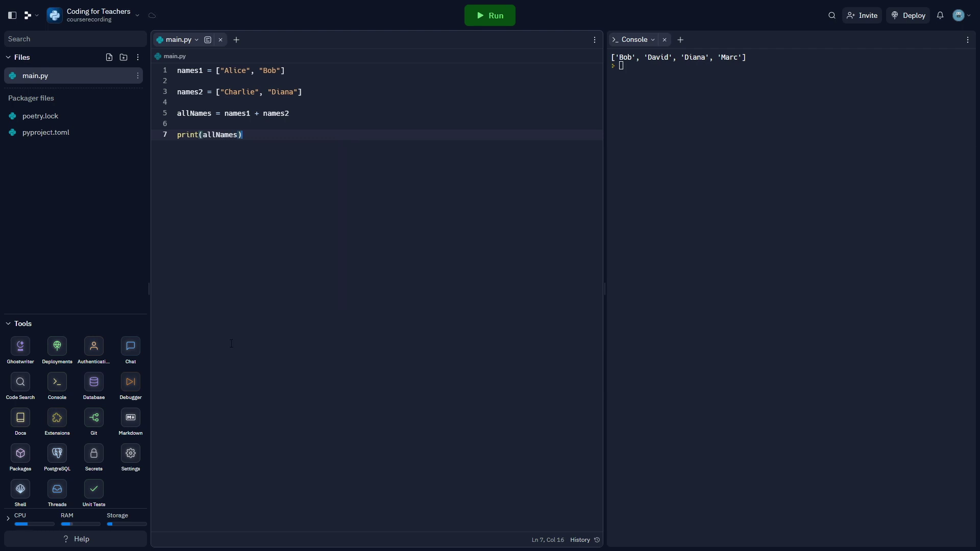